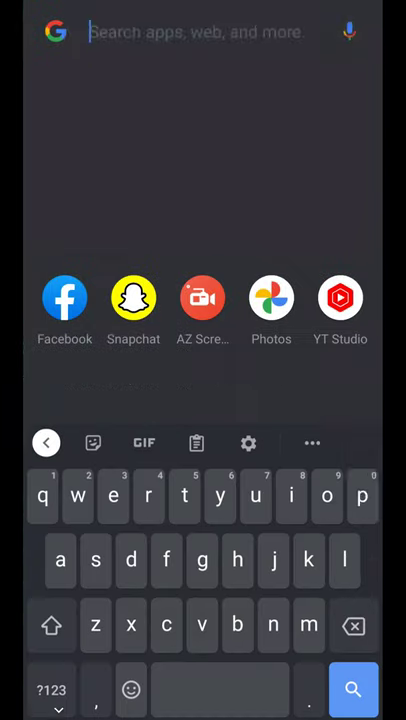
type("photos")
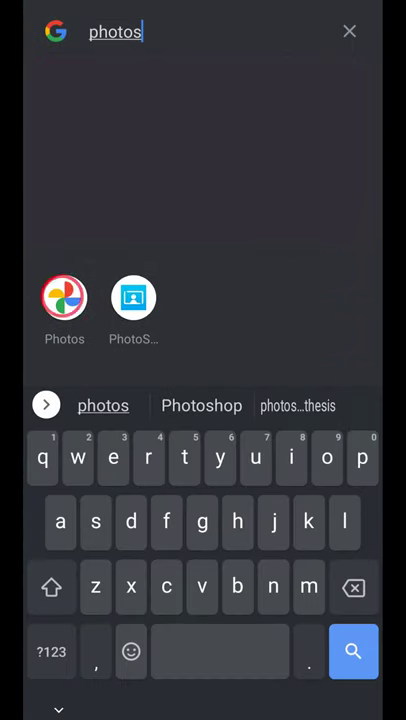
- Open Google Photos and start a new collage from Library > Utilities
left_click(64, 297)
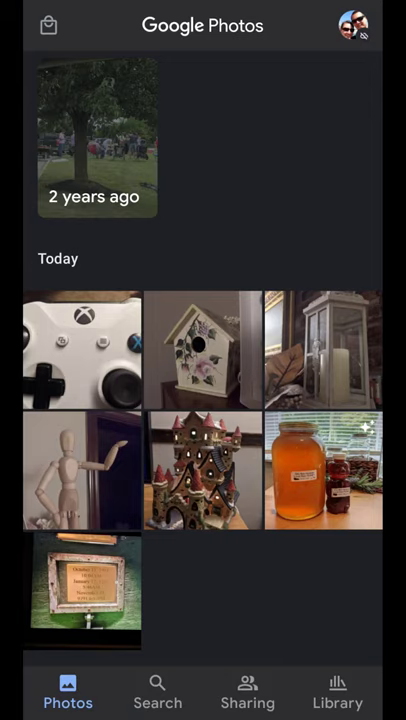
left_click(337, 690)
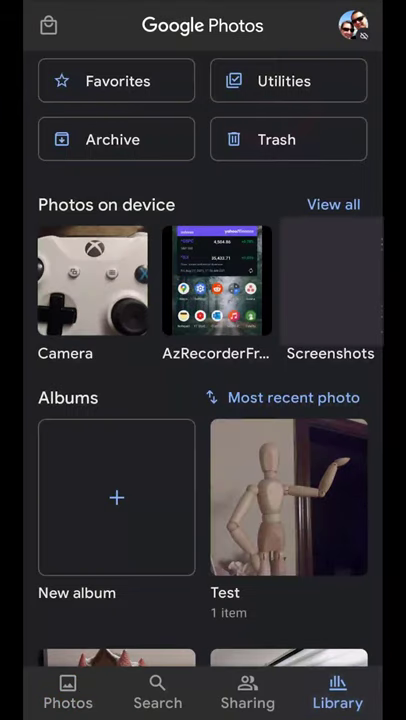
left_click(288, 81)
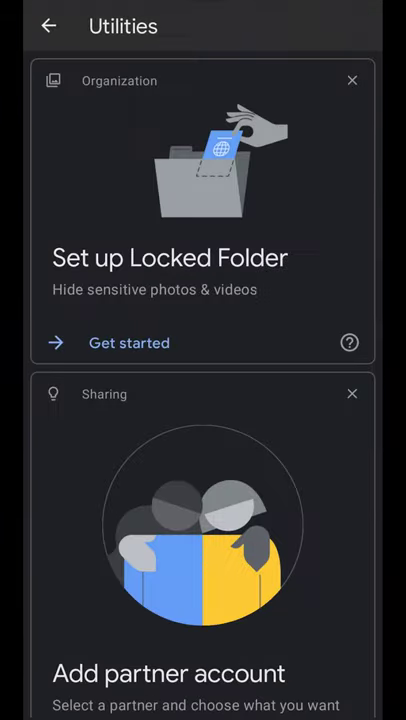
scroll(203, 400, "down", 5)
left_click(100, 275)
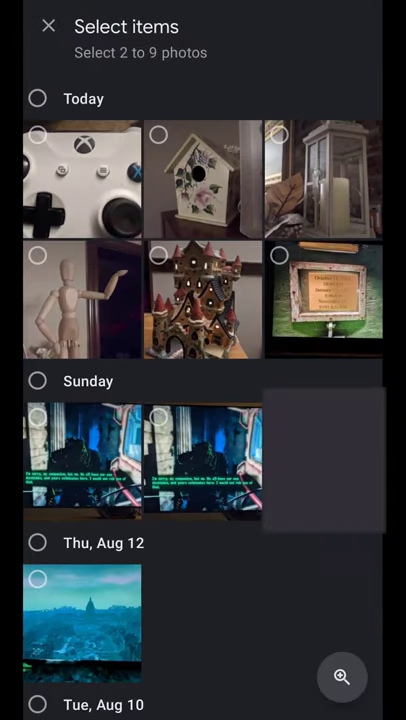
- Select the birdhouse, lantern, mannequin and castle photos and create the collage
left_click(202, 180)
left_click(322, 180)
left_click(82, 300)
left_click(202, 300)
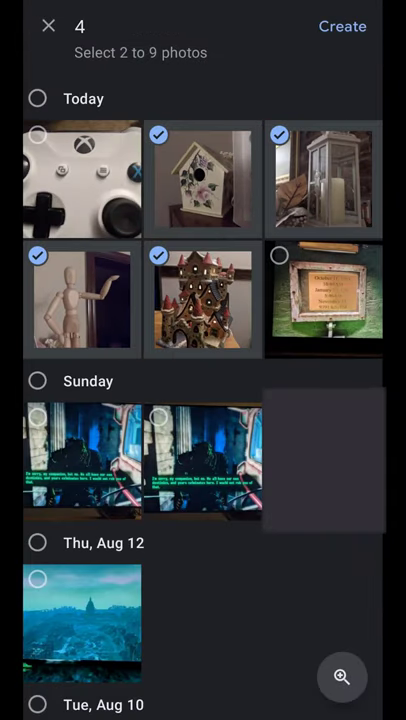
left_click(342, 26)
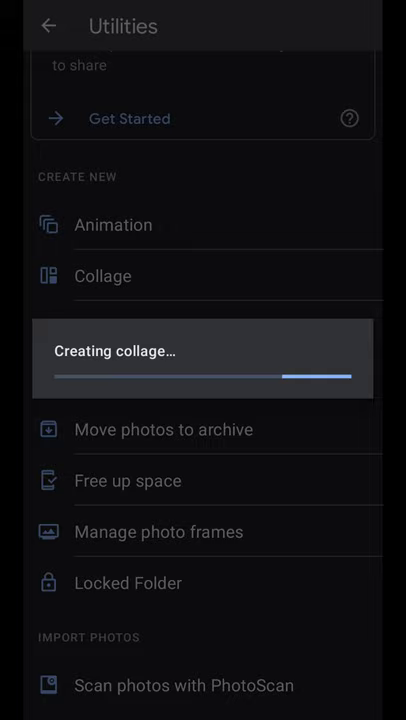